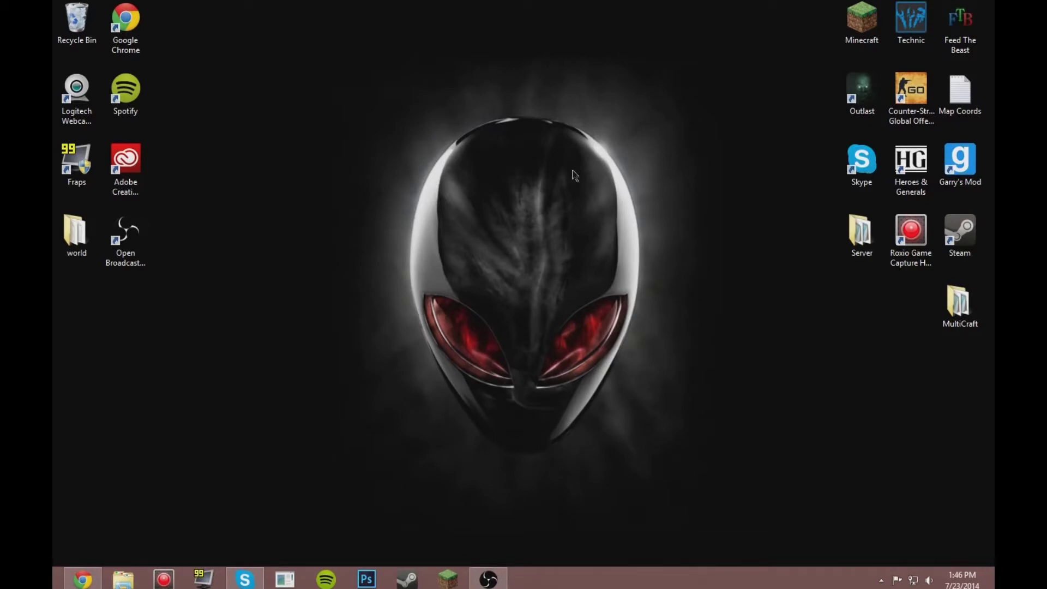
Restore the Chrome window and open optifine.net's Downloads page.
{"action": "left_click", "coordinate": [83, 583]}
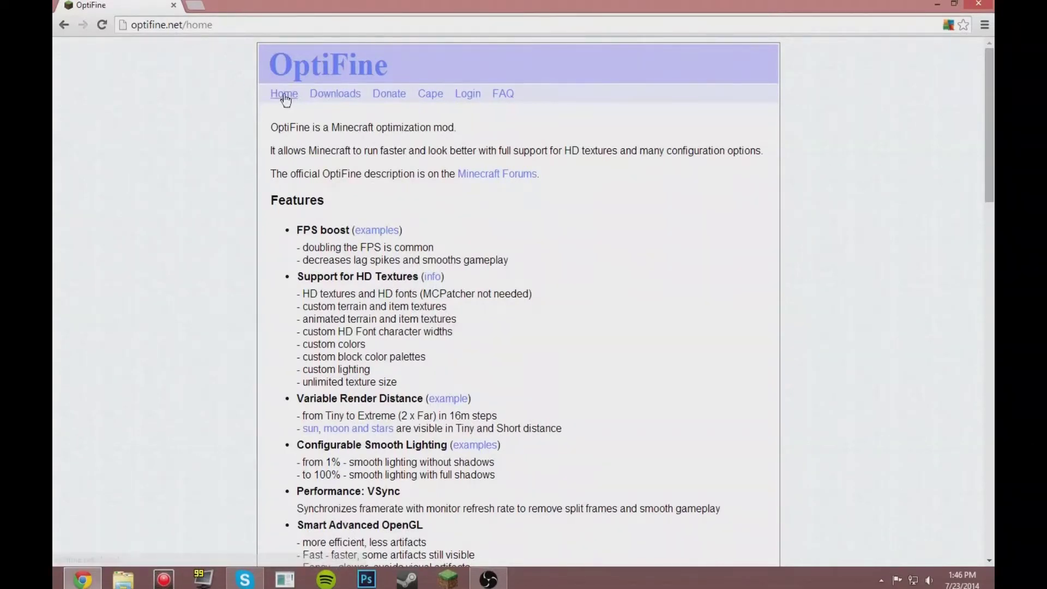
{"action": "left_click", "coordinate": [339, 95]}
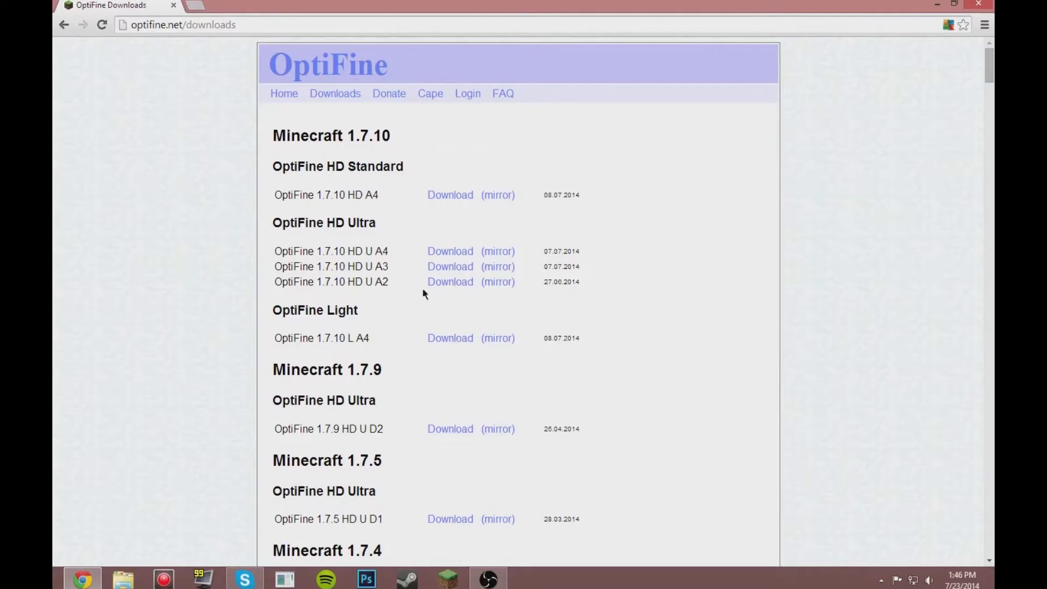
Back out of the HD Ultra A4 ad pages and open the HD A4 download page.
{"action": "left_click", "coordinate": [501, 256]}
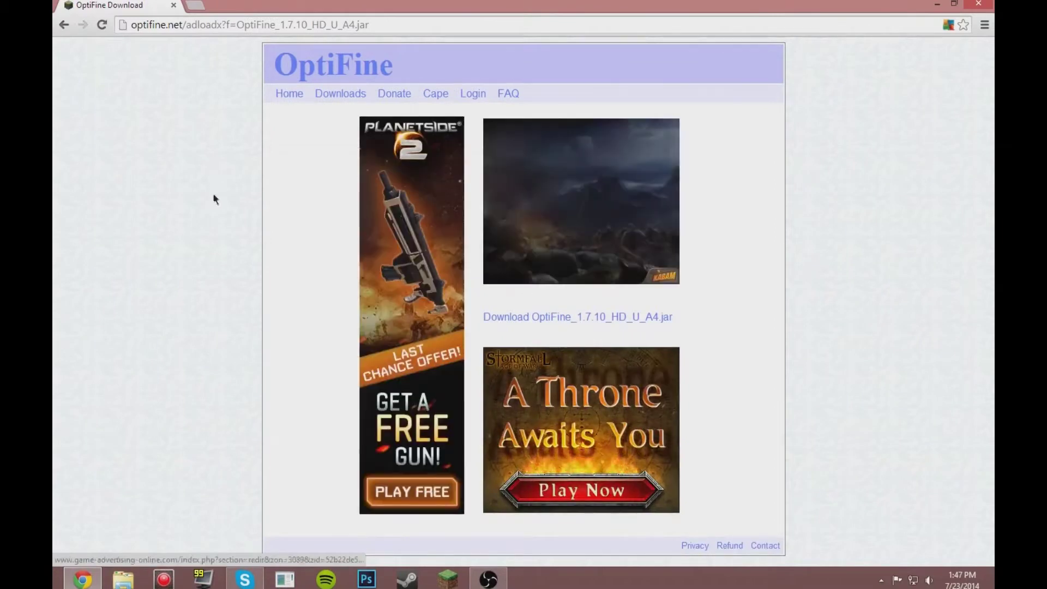
{"action": "left_click", "coordinate": [66, 24]}
{"action": "left_click", "coordinate": [452, 253]}
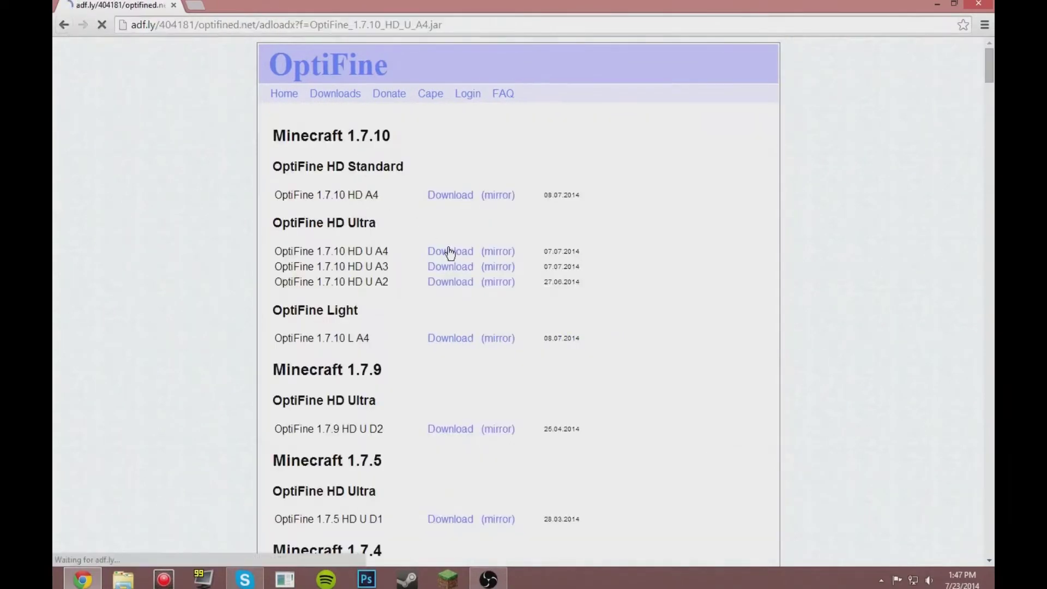
{"action": "left_click", "coordinate": [66, 25]}
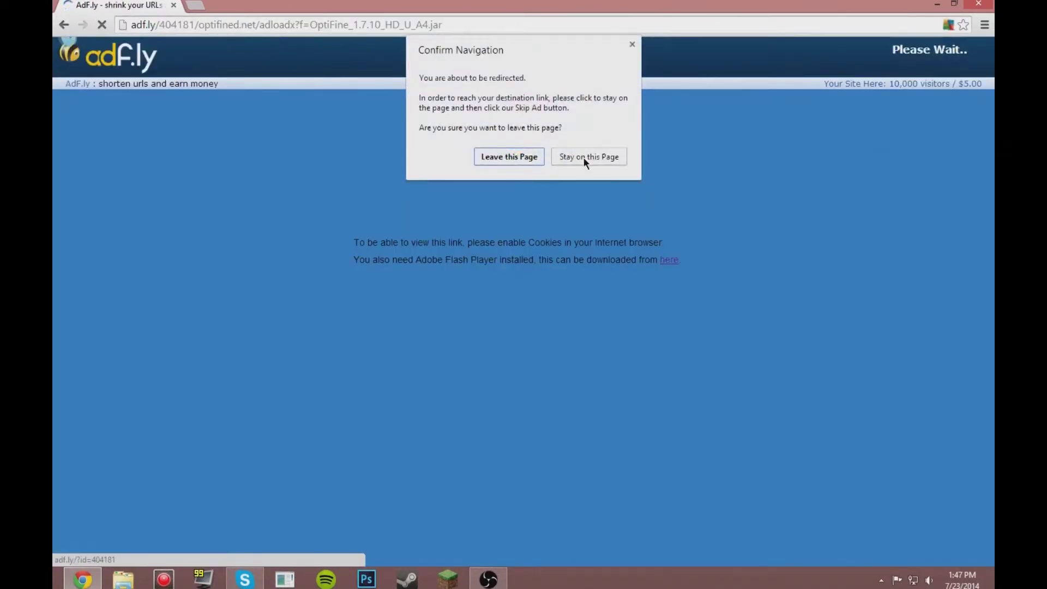
{"action": "left_click", "coordinate": [584, 158]}
{"action": "left_click", "coordinate": [63, 26]}
{"action": "left_click", "coordinate": [508, 156]}
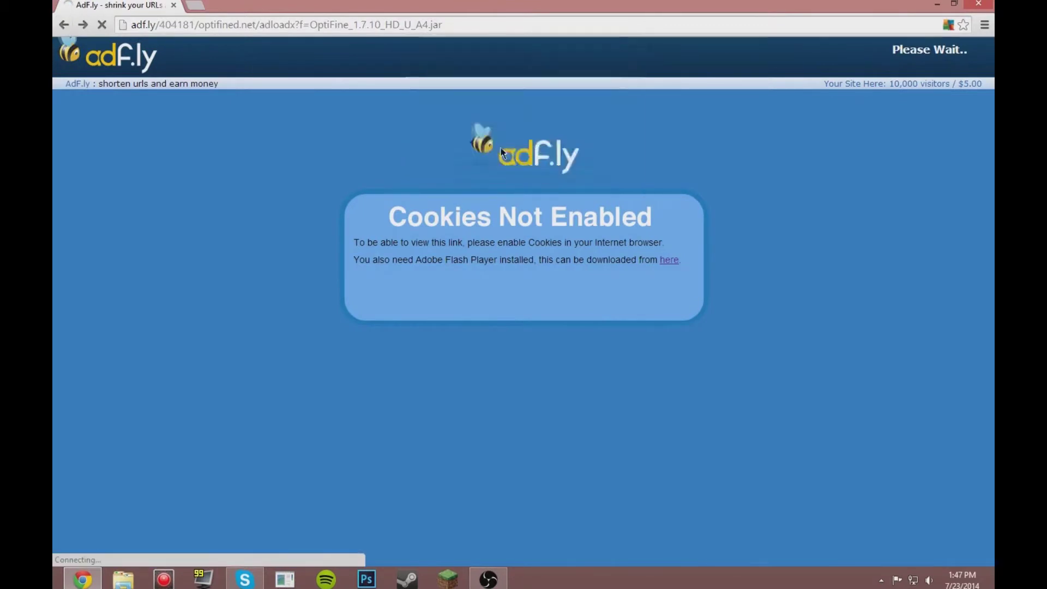
{"action": "left_click", "coordinate": [496, 196]}
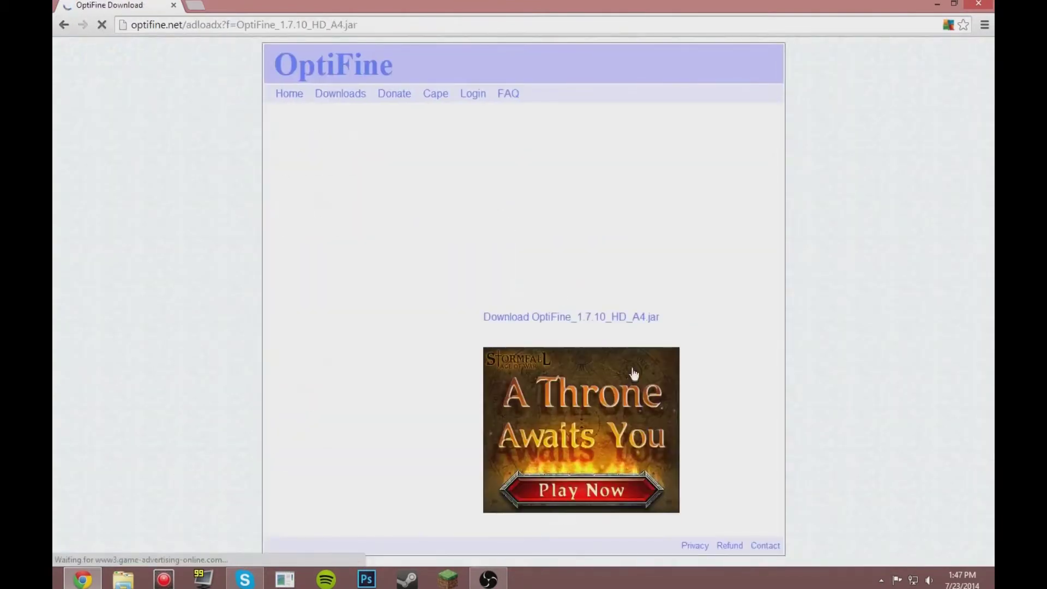
Download and keep OptiFine_1.7.10_HD_A4.jar, copy it to the desktop, and hide Chrome.
{"action": "left_click", "coordinate": [588, 317]}
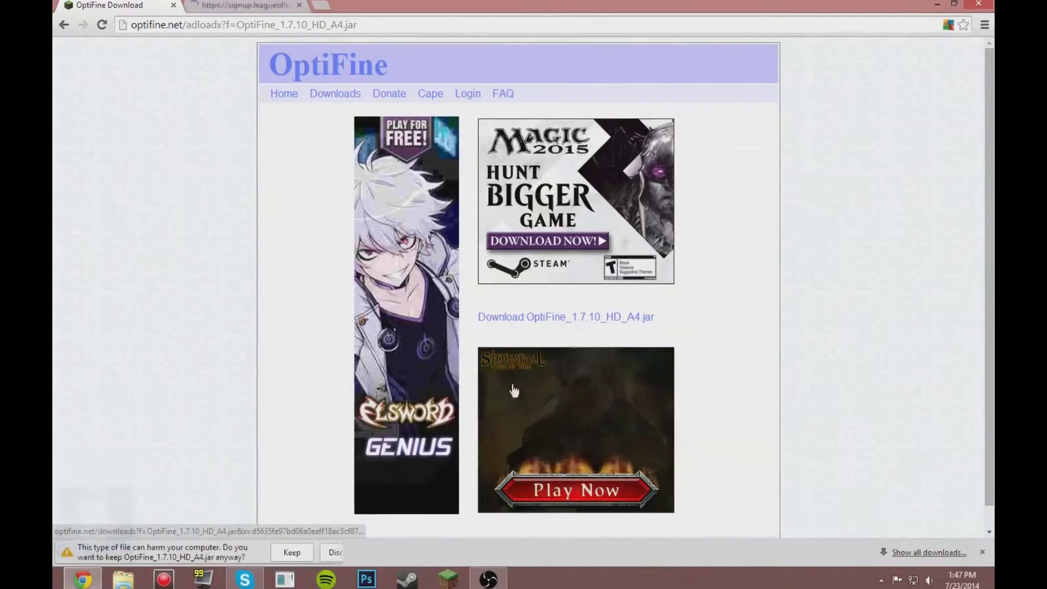
{"action": "left_click", "coordinate": [292, 551]}
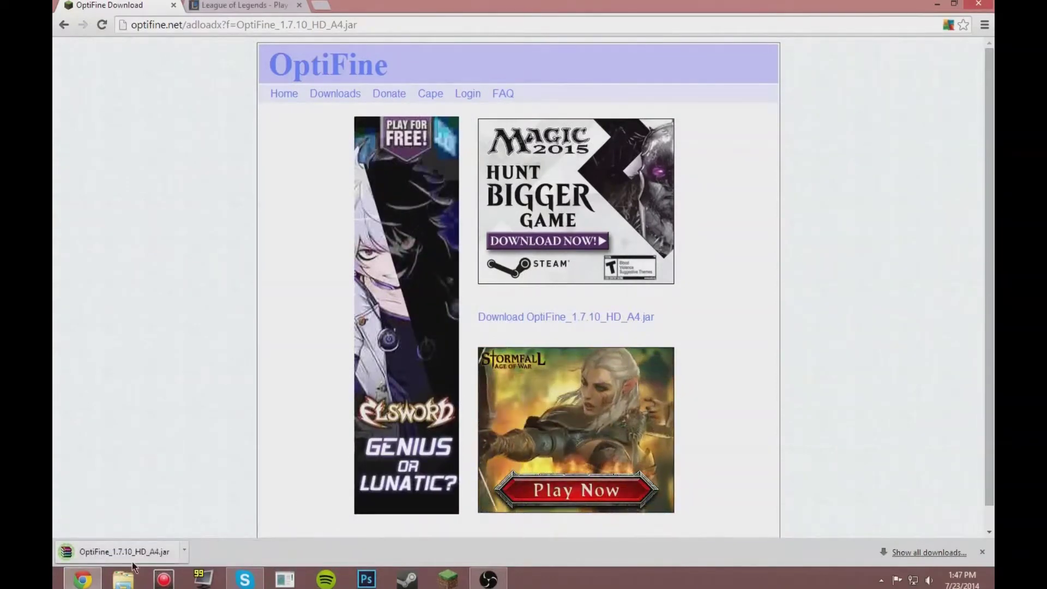
{"action": "left_click", "coordinate": [953, 4]}
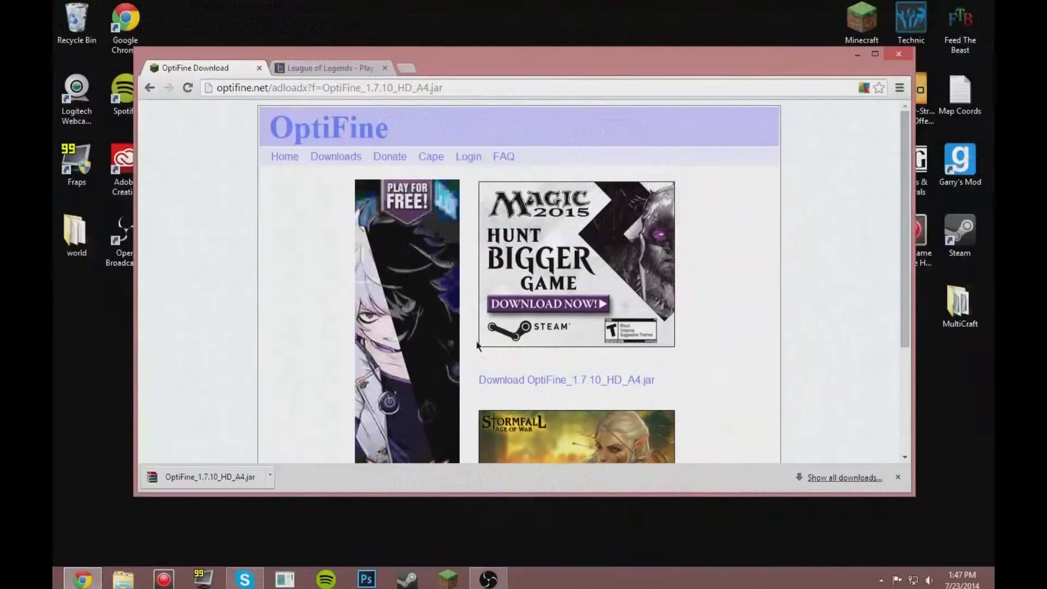
{"action": "left_click_drag", "start_coordinate": [221, 483], "coordinate": [352, 549]}
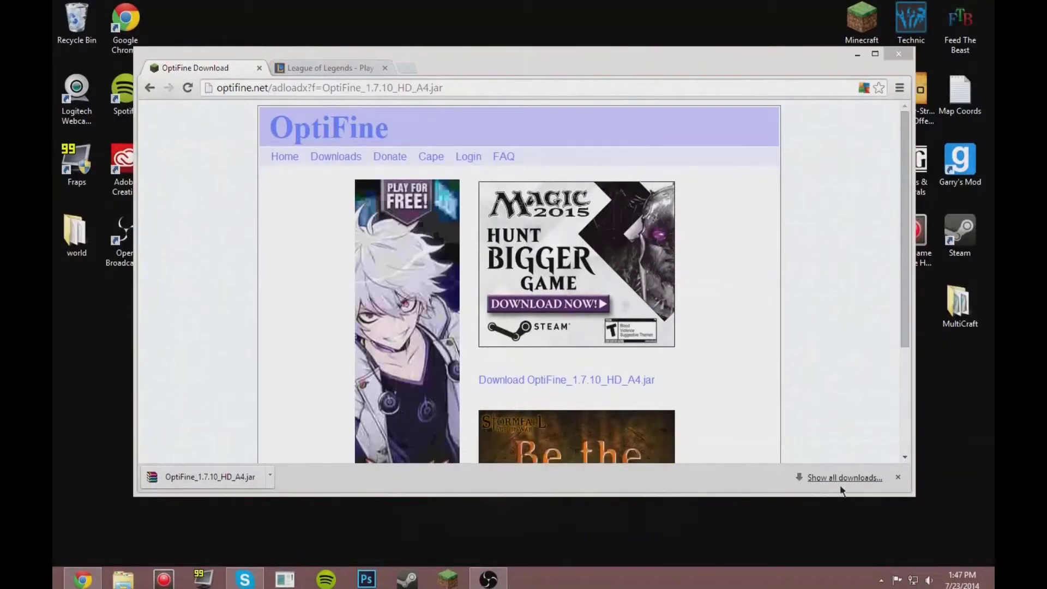
{"action": "left_click", "coordinate": [898, 477]}
{"action": "left_click", "coordinate": [874, 53]}
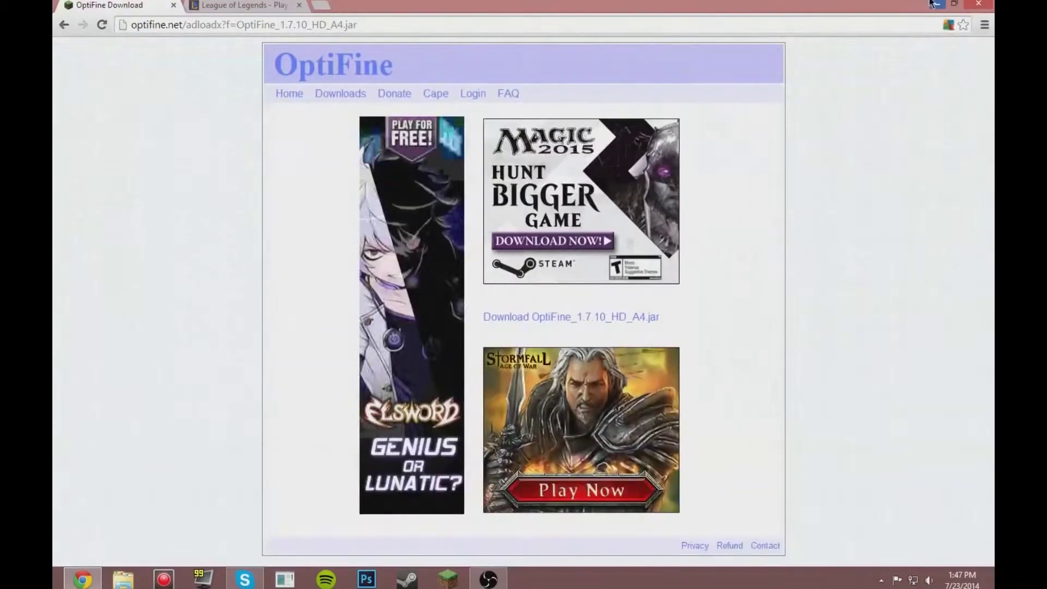
{"action": "left_click", "coordinate": [933, 3]}
Center the OptiFine jar on the desktop, close its WinRAR view, and list its Open with programs.
{"action": "left_click_drag", "start_coordinate": [382, 446], "coordinate": [524, 265]}
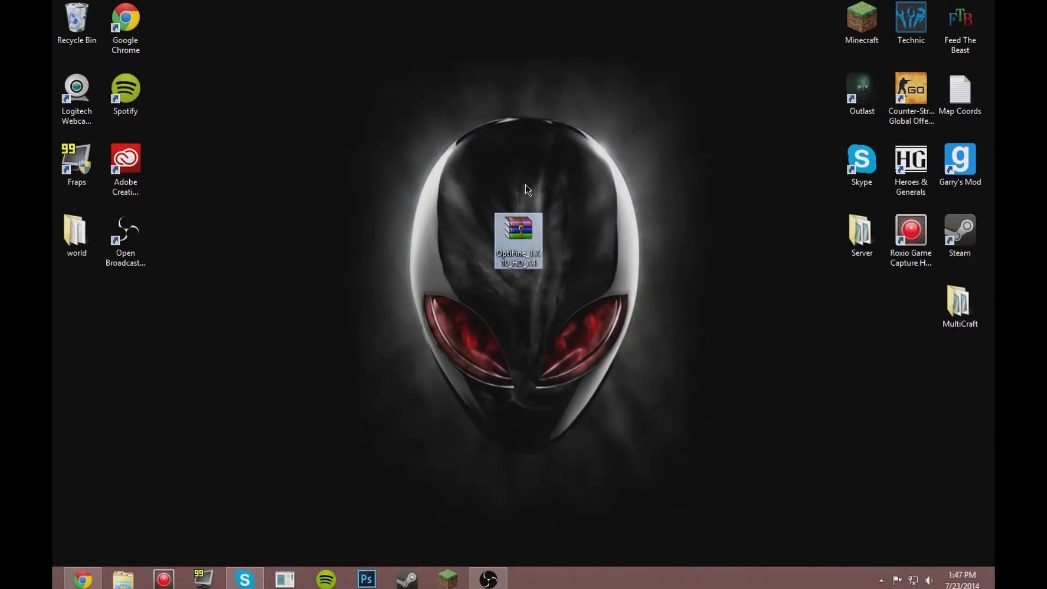
{"action": "right_click", "coordinate": [523, 236]}
{"action": "left_click", "coordinate": [455, 253]}
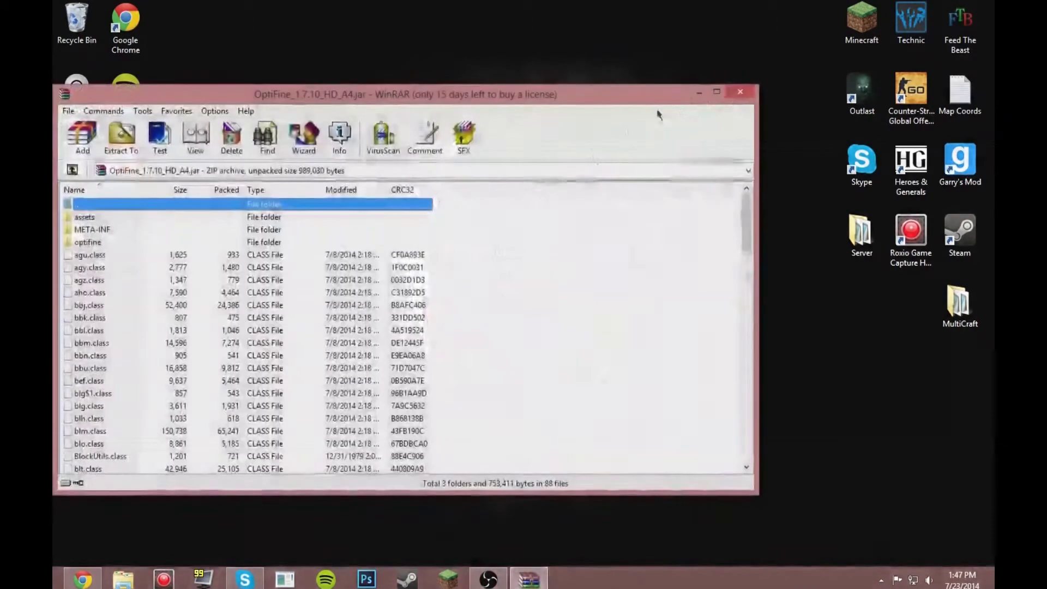
{"action": "left_click", "coordinate": [741, 92]}
{"action": "right_click", "coordinate": [513, 235]}
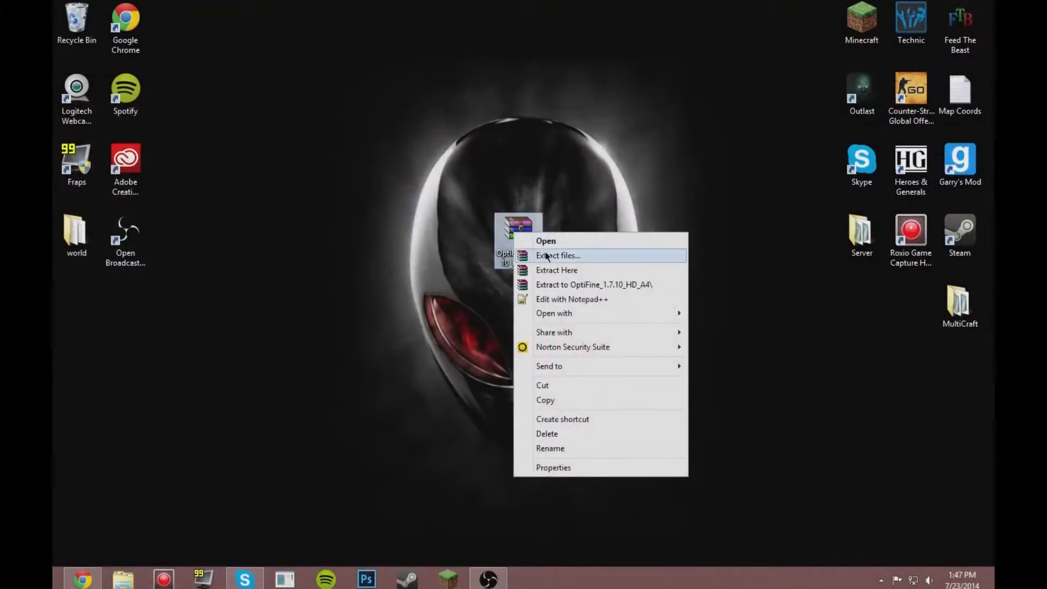
{"action": "mouse_move", "coordinate": [554, 314]}
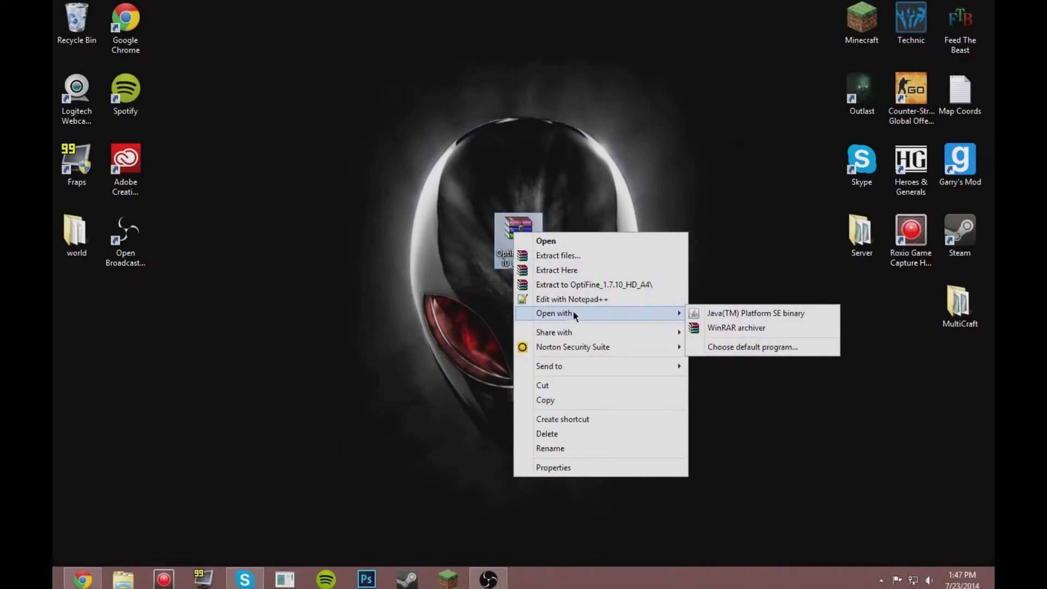
{"action": "right_click", "coordinate": [510, 228]}
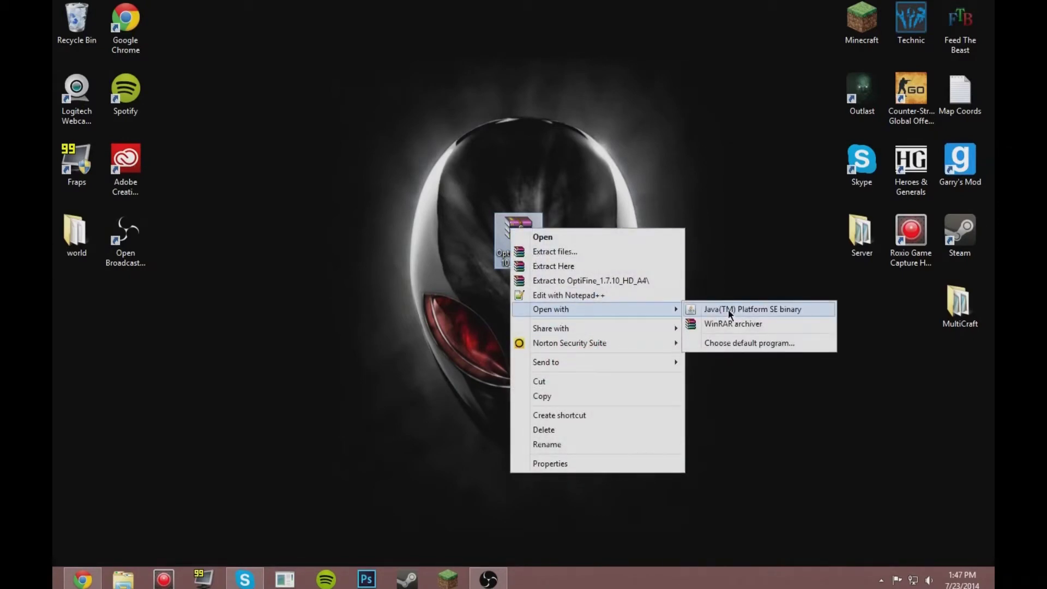
Run the jar with Java(TM) Platform SE binary, install OptiFine HD A4, and confirm success.
{"action": "left_click", "coordinate": [747, 312]}
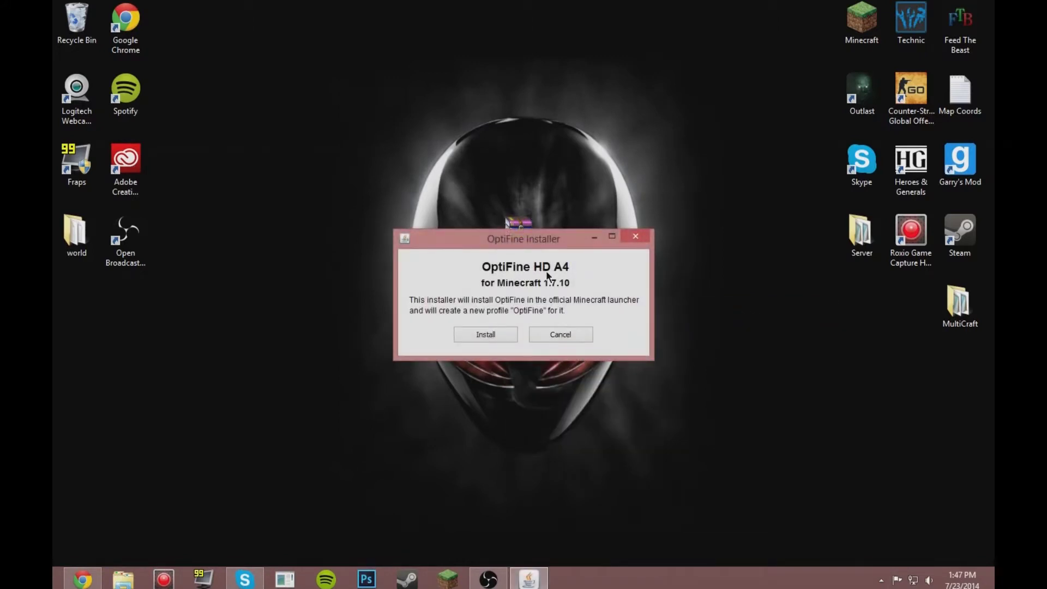
{"action": "left_click", "coordinate": [487, 335]}
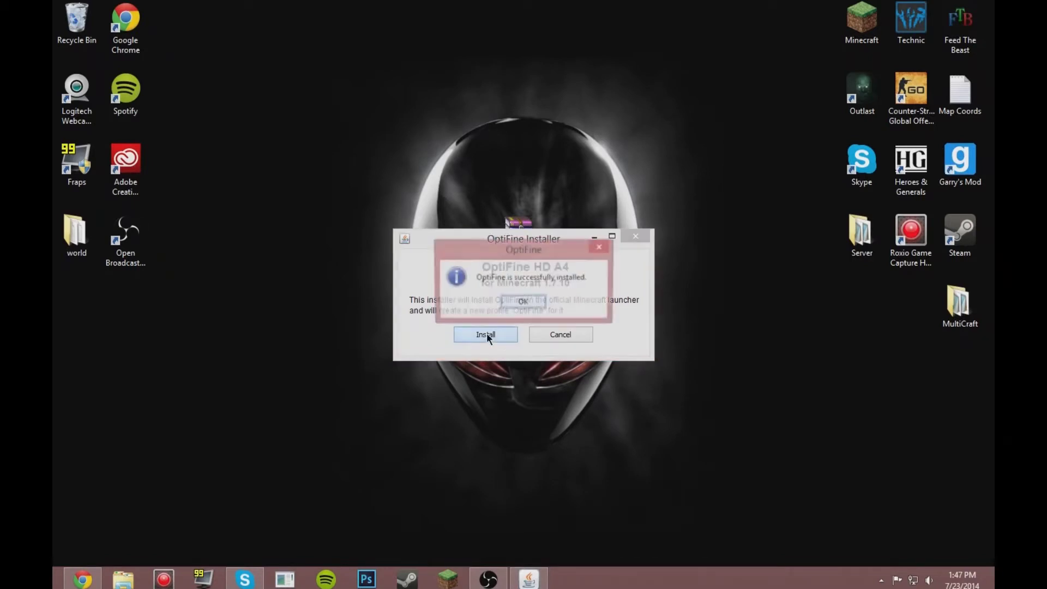
{"action": "left_click", "coordinate": [523, 301]}
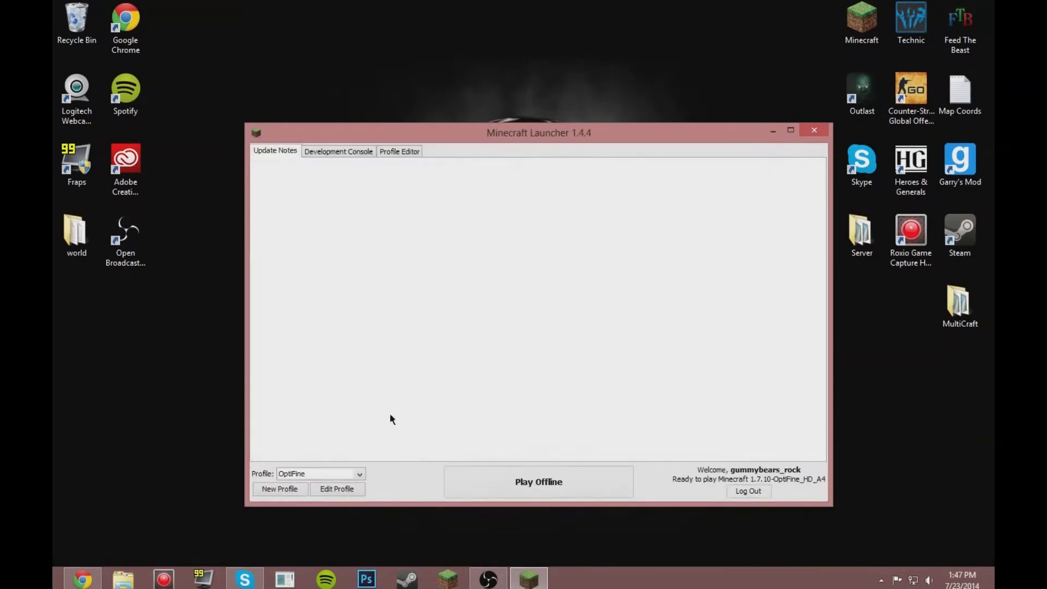
Choose the OptiFine launcher profile and start Minecraft 1.7.10.
{"action": "left_click", "coordinate": [360, 475]}
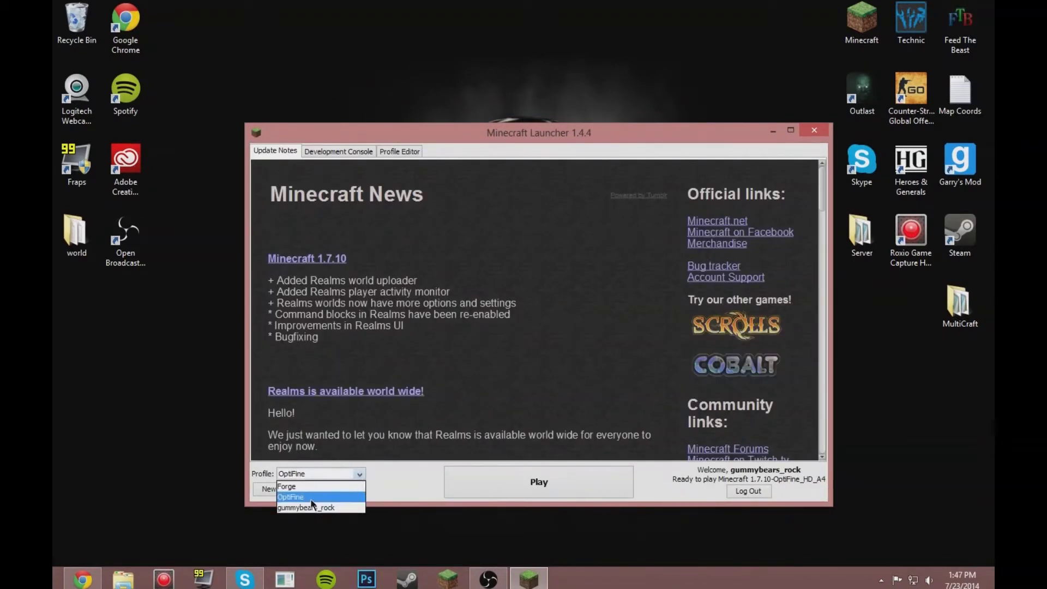
{"action": "left_click", "coordinate": [307, 498]}
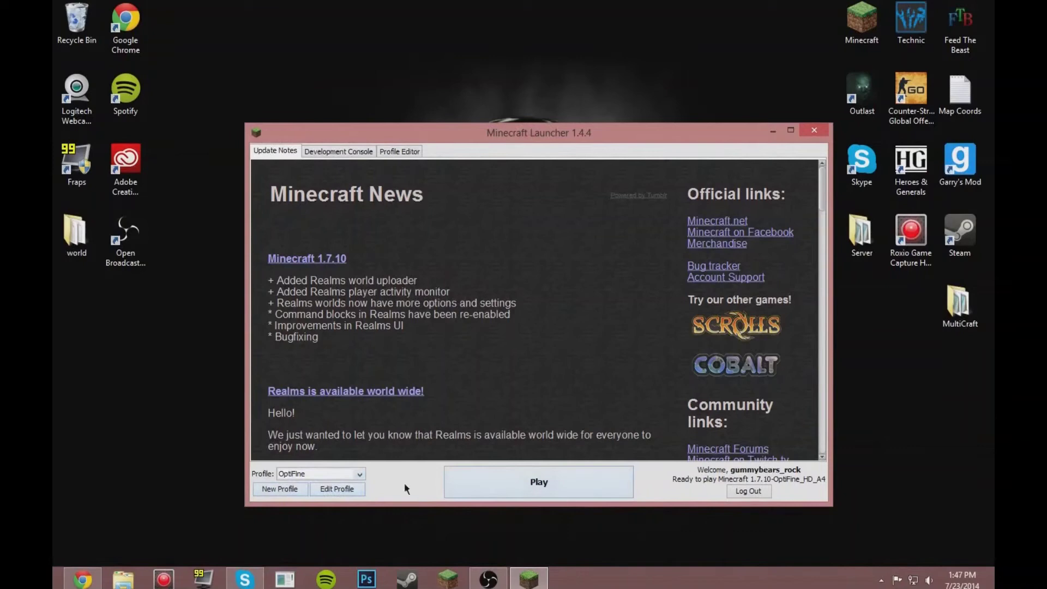
{"action": "left_click", "coordinate": [515, 484]}
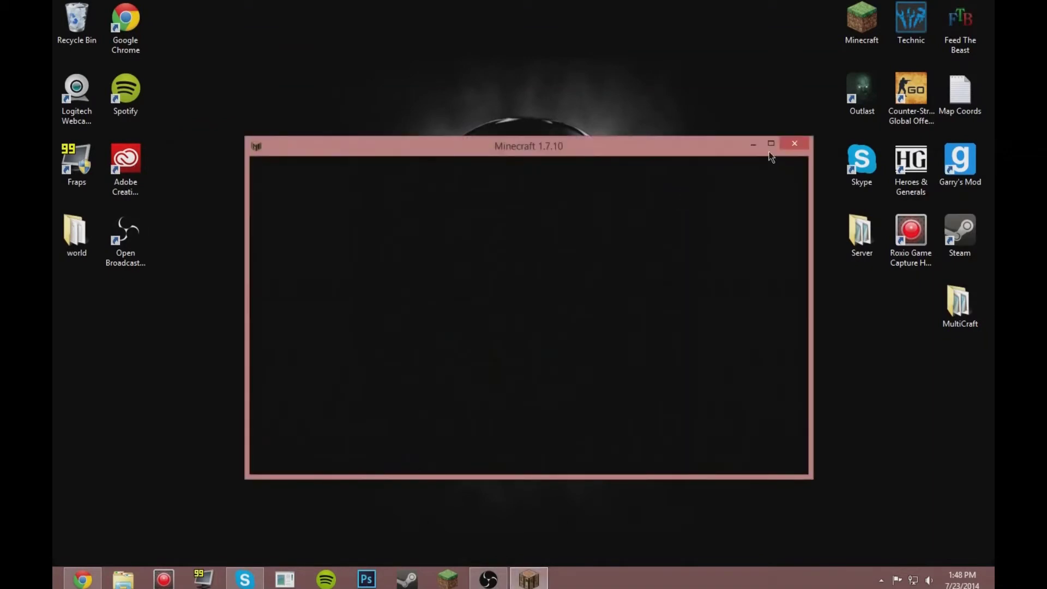
Maximize the game and create a Creative-mode Superflat singleplayer world.
{"action": "left_click", "coordinate": [769, 145]}
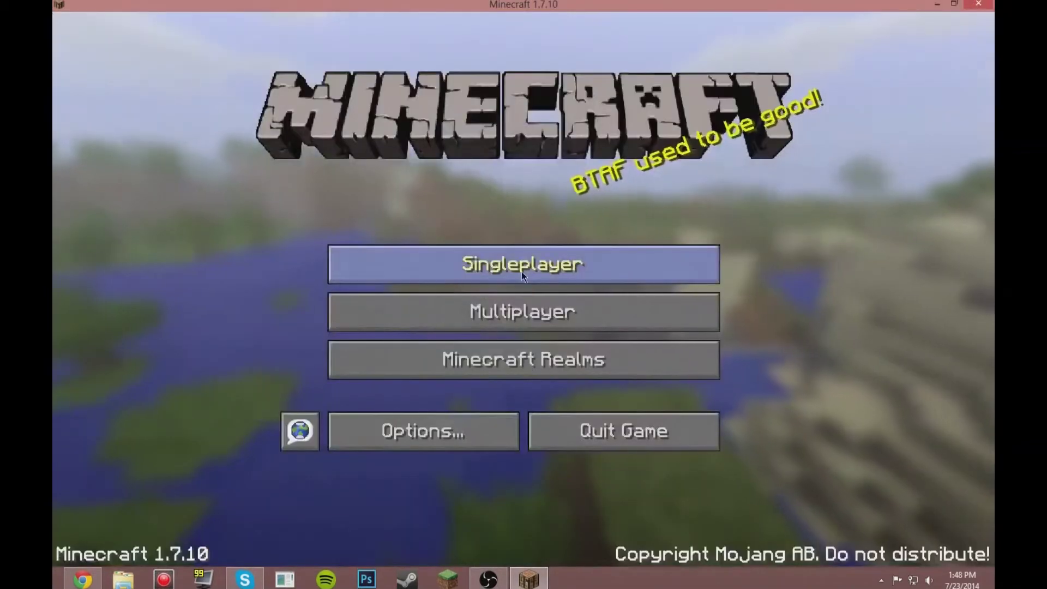
{"action": "left_click", "coordinate": [532, 277]}
{"action": "left_click", "coordinate": [679, 474]}
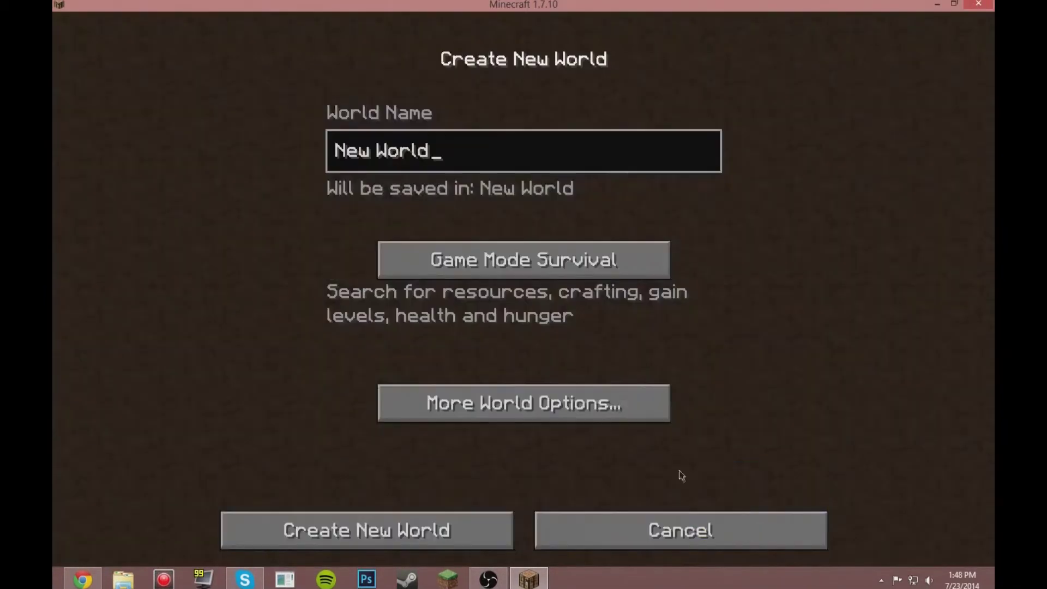
{"action": "left_click", "coordinate": [535, 268]}
{"action": "left_click", "coordinate": [535, 267]}
{"action": "left_click", "coordinate": [524, 404]}
{"action": "left_click", "coordinate": [644, 234]}
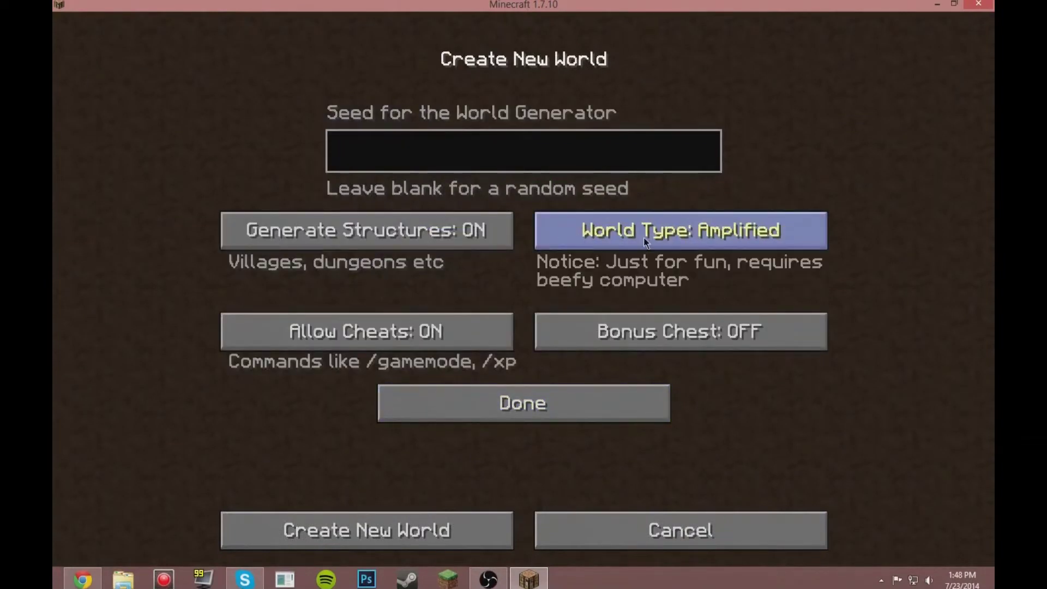
{"action": "left_click", "coordinate": [646, 238]}
{"action": "left_click", "coordinate": [648, 238]}
{"action": "left_click", "coordinate": [652, 236]}
{"action": "left_click", "coordinate": [652, 236]}
{"action": "left_click", "coordinate": [652, 236]}
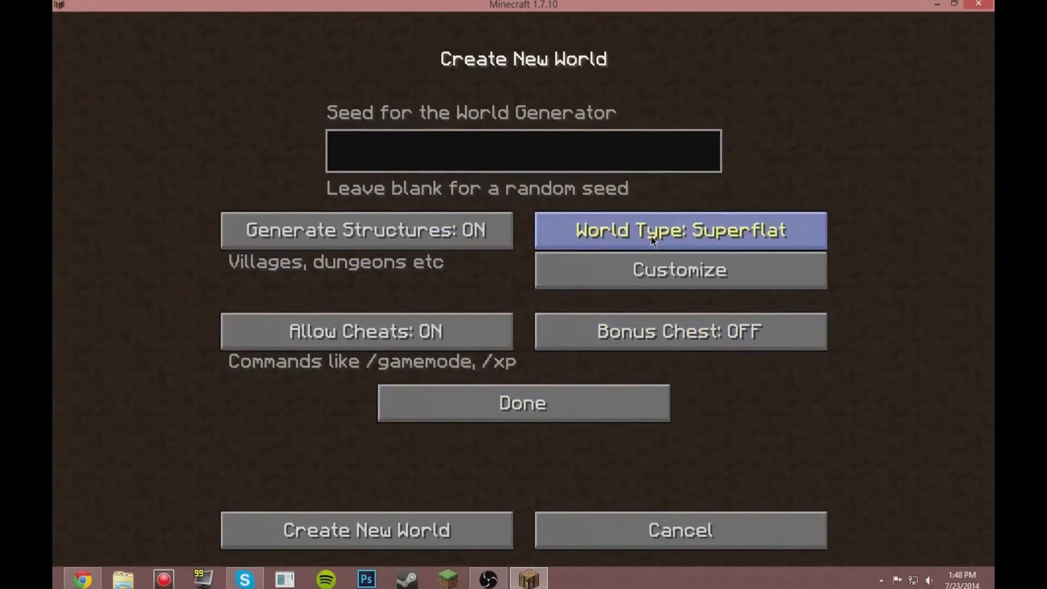
{"action": "left_click", "coordinate": [523, 403]}
{"action": "left_click", "coordinate": [447, 537]}
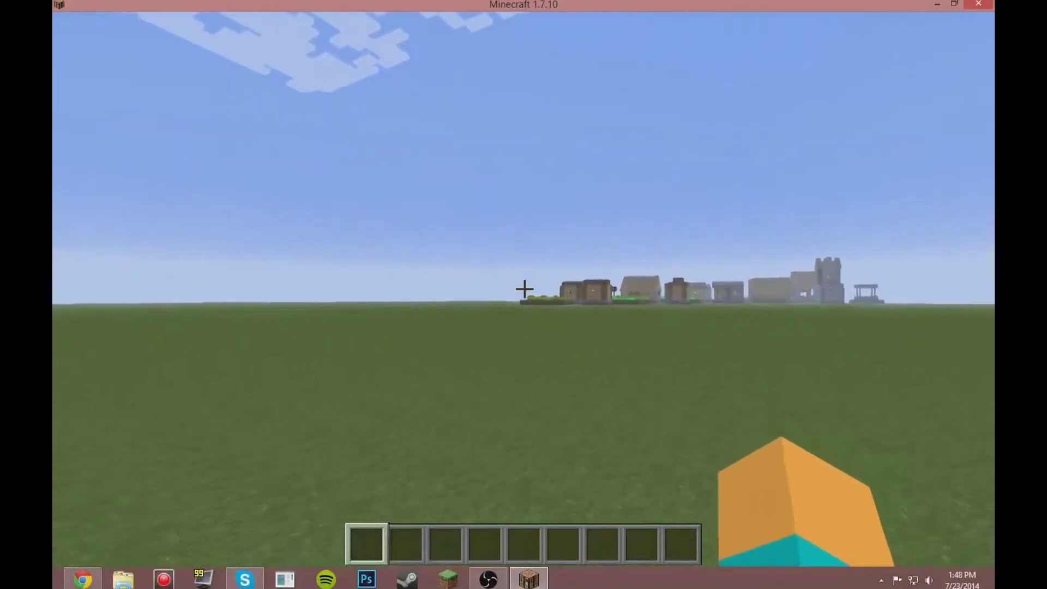
Walk to the village blacksmith, zooming in on the houses along the way.
{"action": "key", "text": "w"}
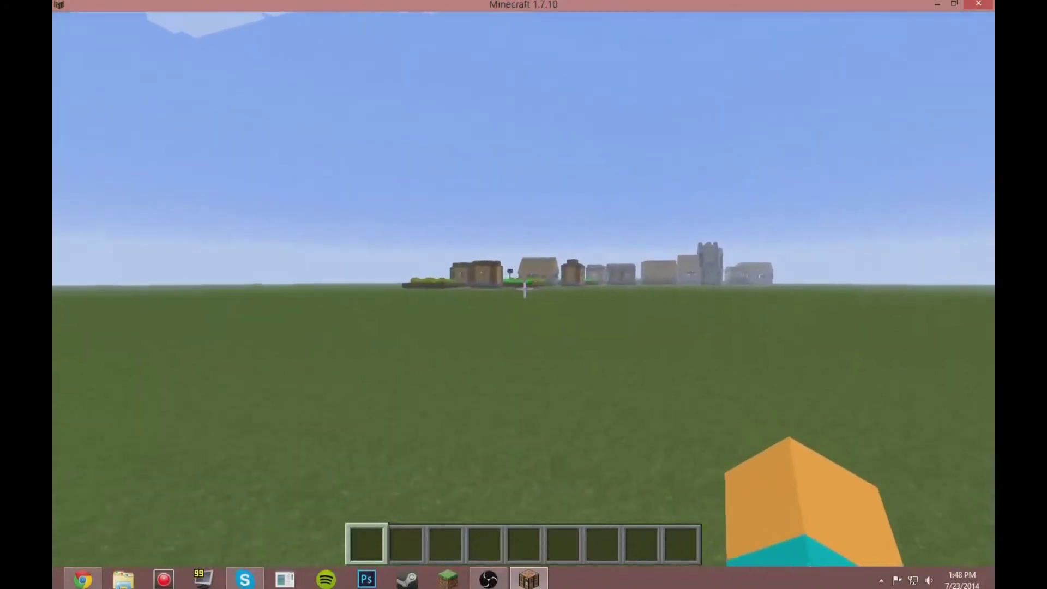
{"action": "key", "text": "ctrl"}
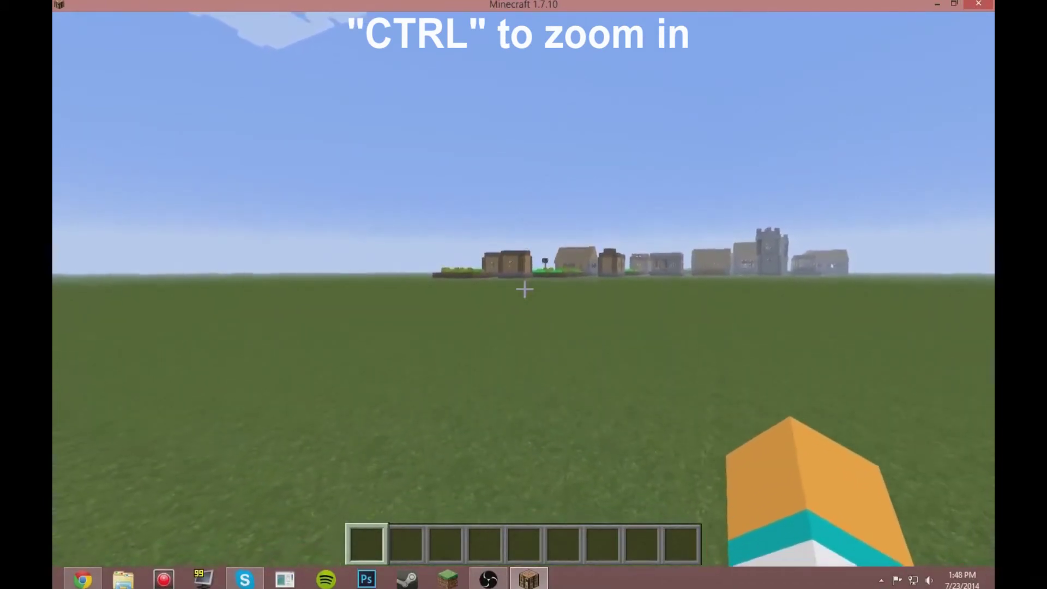
{"action": "key", "text": "ctrl"}
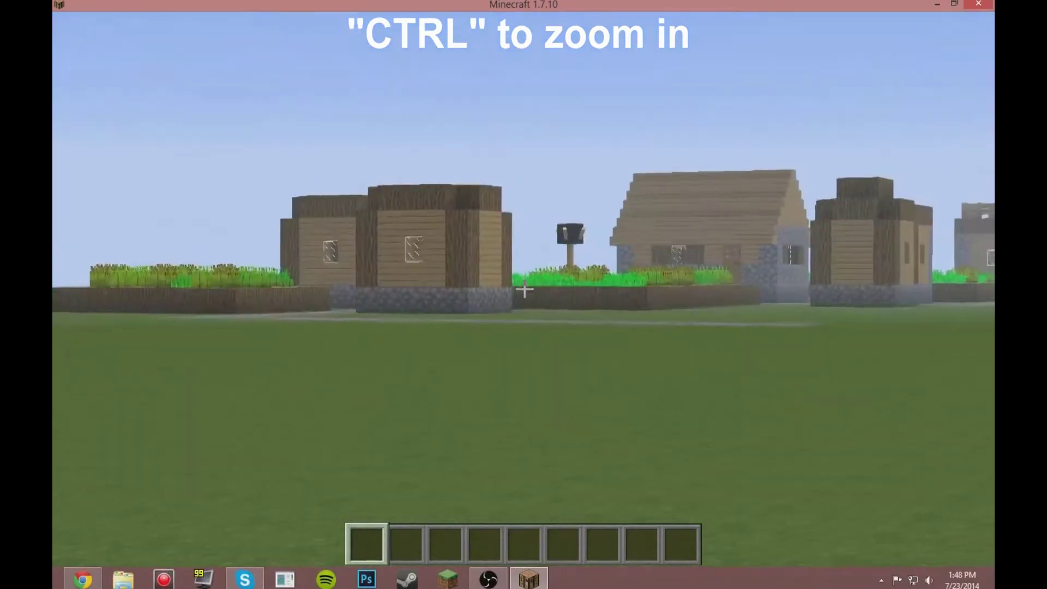
{"action": "key", "text": "ctrl"}
{"action": "key", "text": "ctrl"}
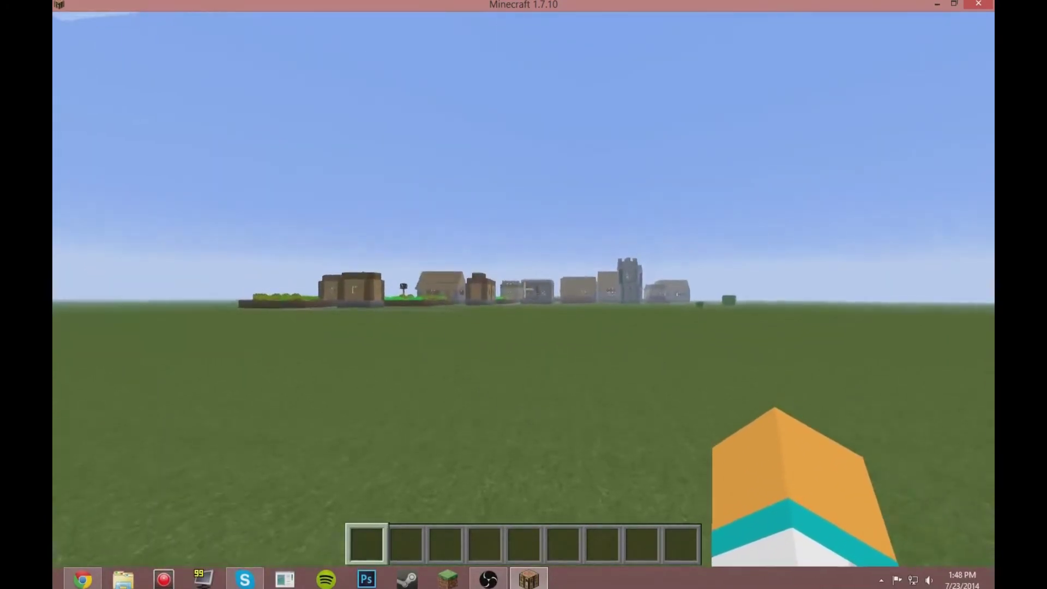
{"action": "key", "text": "w"}
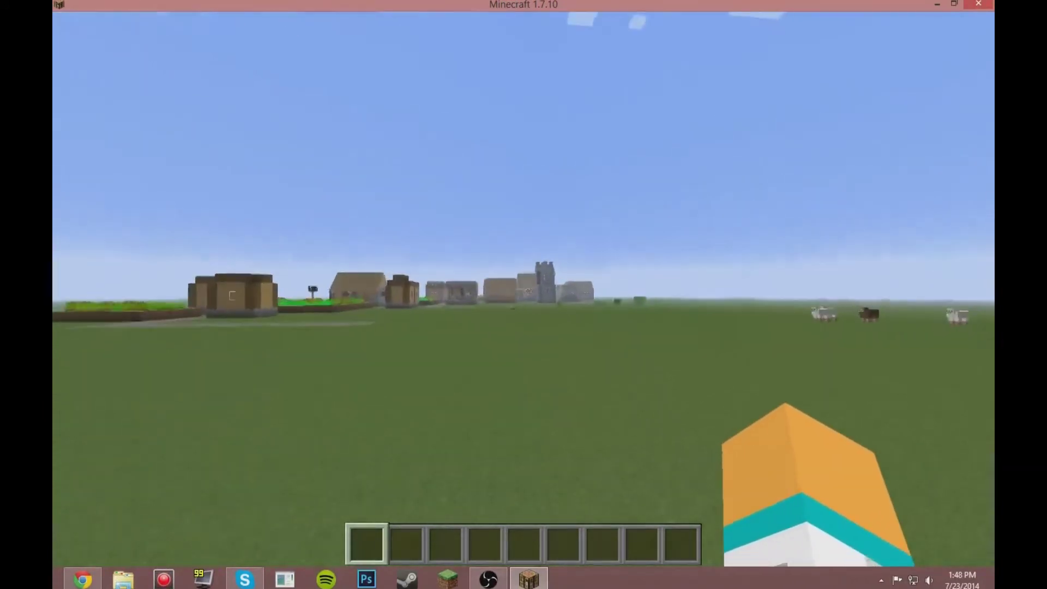
{"action": "key", "text": "w"}
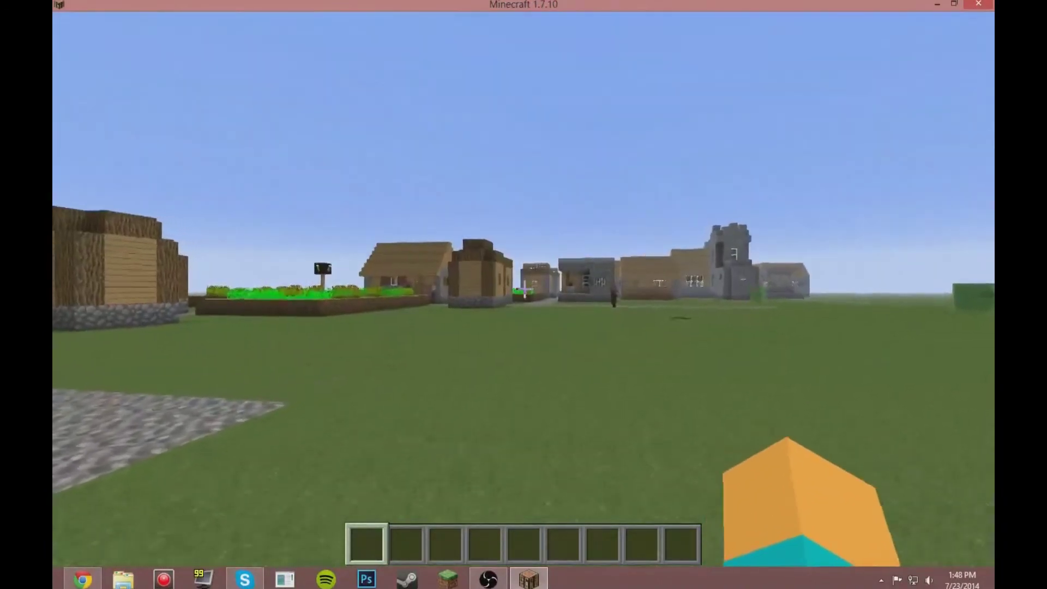
{"action": "key", "text": "c"}
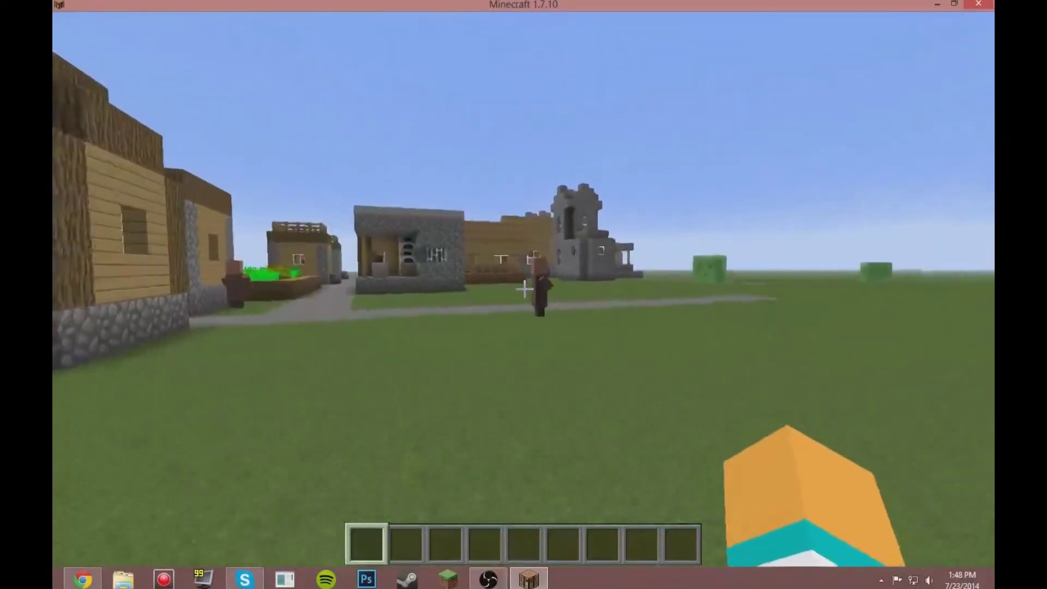
{"action": "key", "text": "w"}
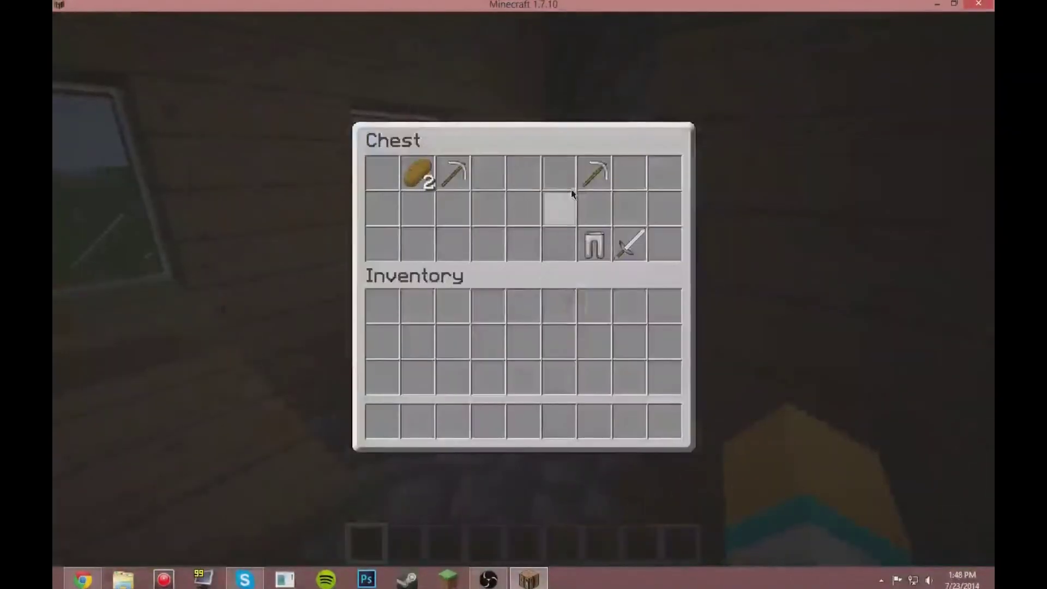
Take the bread, two pickaxes, iron leggings and iron sword from the chest into the hotbar.
{"action": "left_click", "coordinate": [418, 172], "text": "shift"}
{"action": "left_click", "coordinate": [382, 173], "text": "shift"}
{"action": "left_click", "coordinate": [595, 172], "text": "shift"}
{"action": "left_click", "coordinate": [595, 245], "text": "shift"}
{"action": "left_click", "coordinate": [629, 245], "text": "shift"}
{"action": "key", "text": "Escape"}
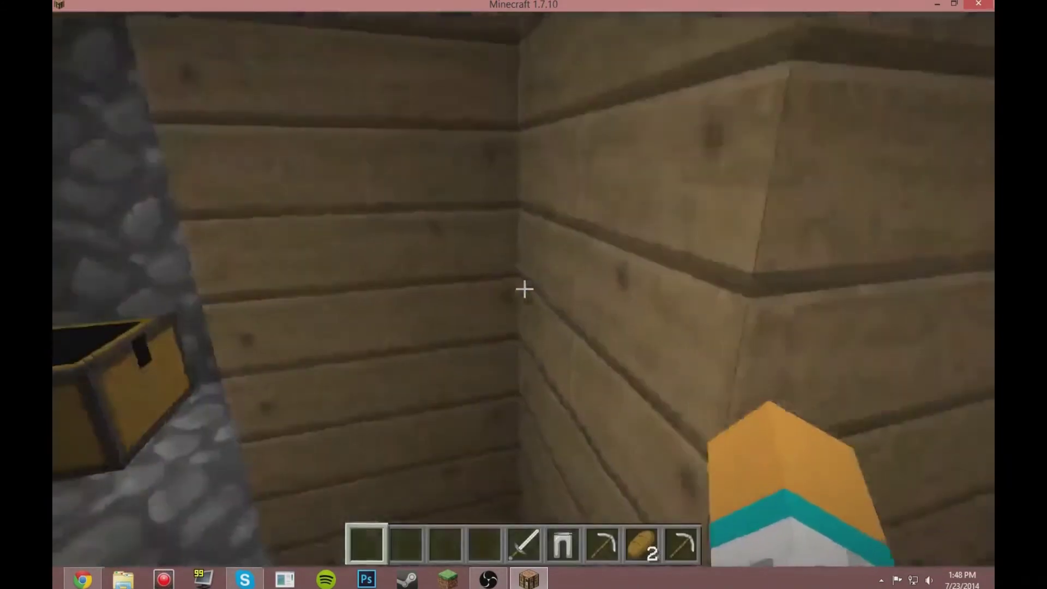
{"action": "scroll", "coordinate": [524, 295], "scroll_direction": "down", "scroll_amount": 4}
{"action": "key", "text": "w"}
{"action": "scroll", "coordinate": [523, 295], "scroll_direction": "down", "scroll_amount": 1}
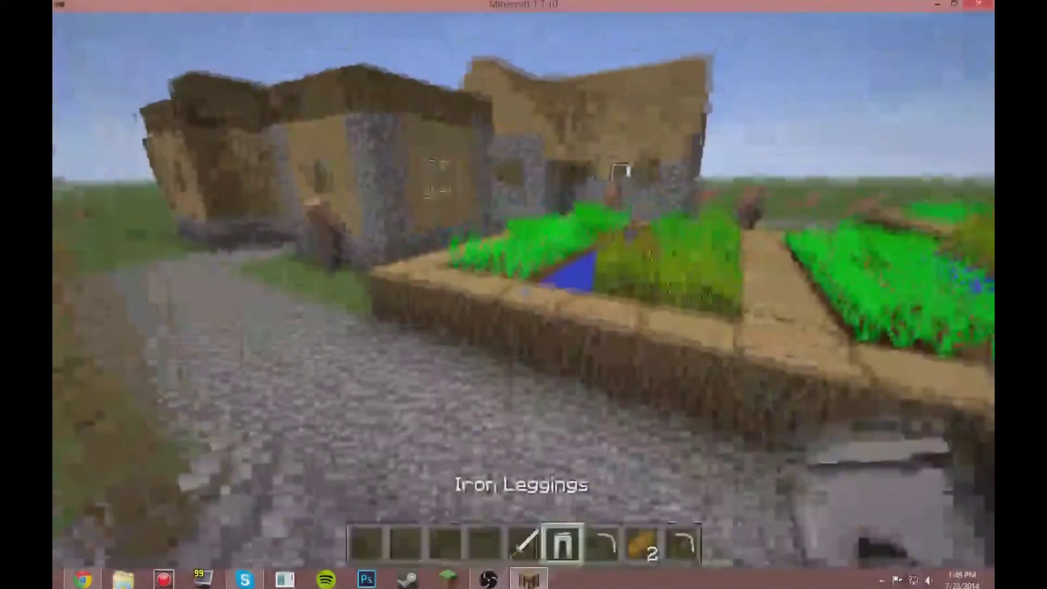
{"action": "key", "text": "e"}
{"action": "key", "text": "e"}
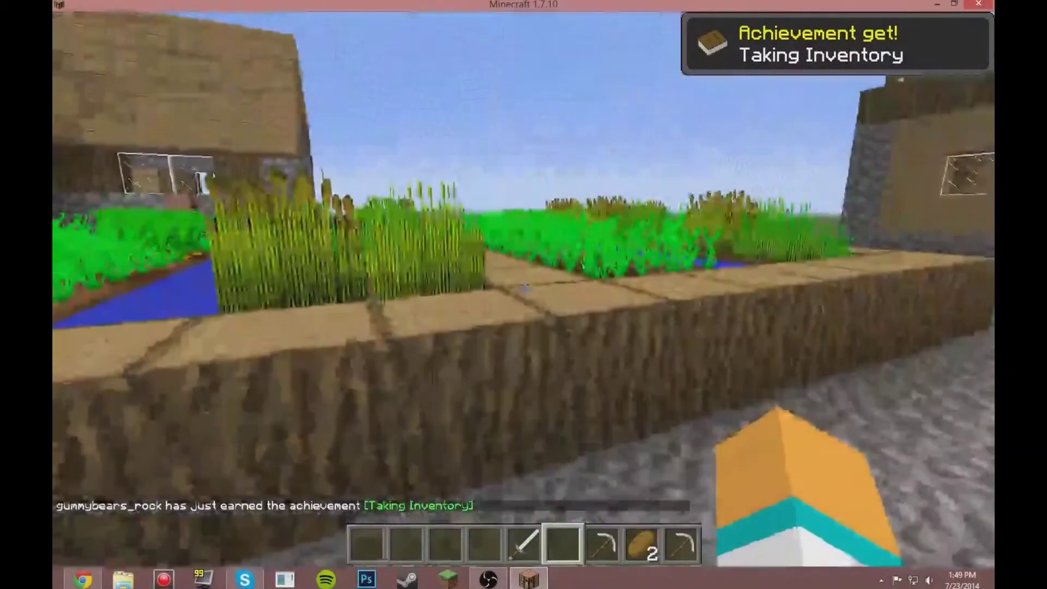
{"action": "key", "text": "1"}
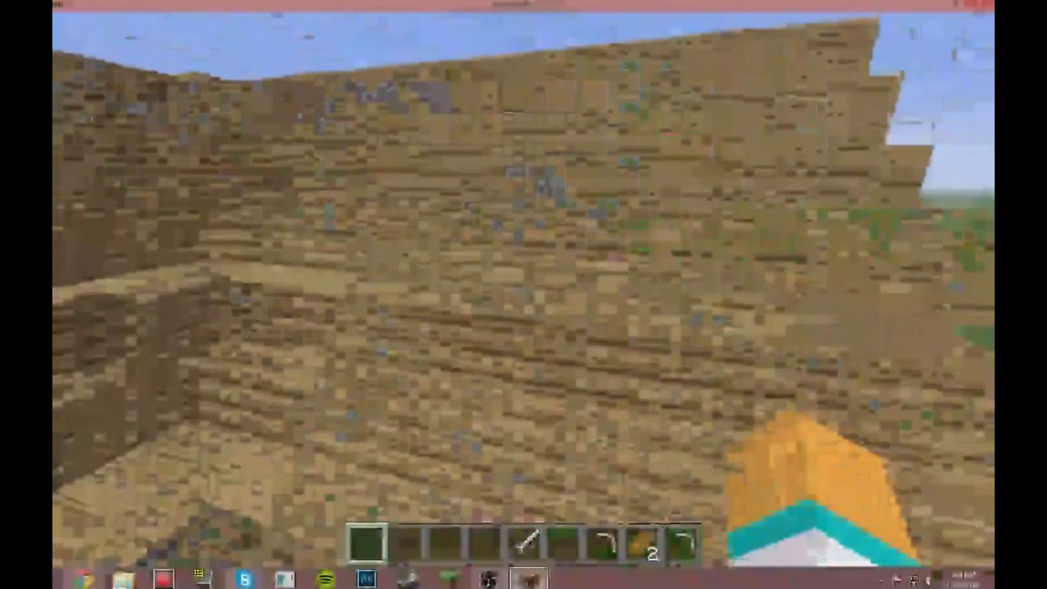
{"action": "scroll", "coordinate": [523, 295], "scroll_direction": "down", "scroll_amount": 3}
{"action": "scroll", "coordinate": [524, 294], "scroll_direction": "down", "scroll_amount": 2}
{"action": "scroll", "coordinate": [523, 294], "scroll_direction": "up", "scroll_amount": 1}
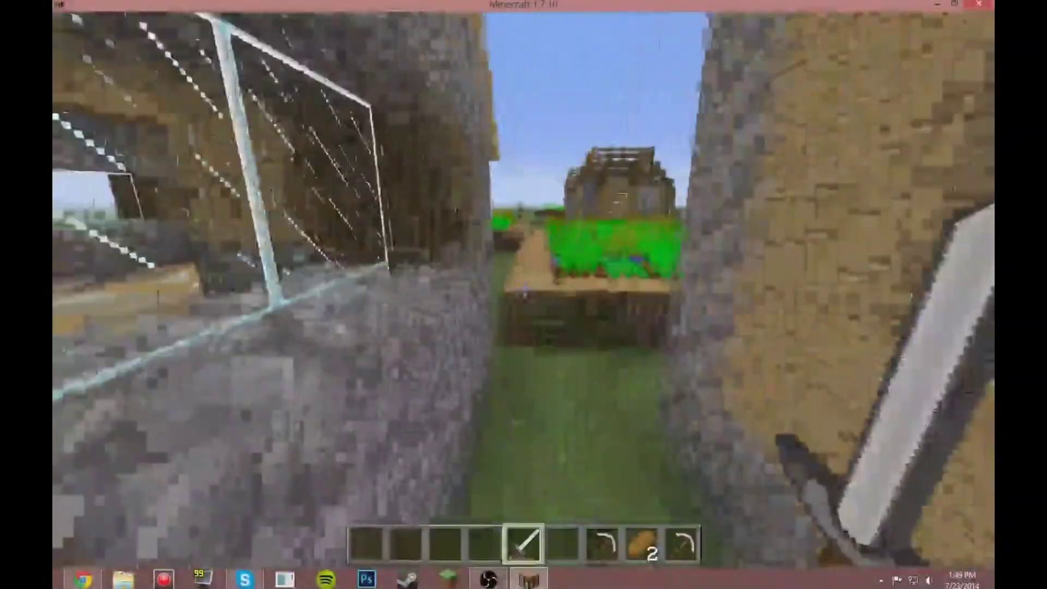
Break a farm-border plank, switch to front third-person view, and equip the iron leggings.
{"action": "key", "text": "w"}
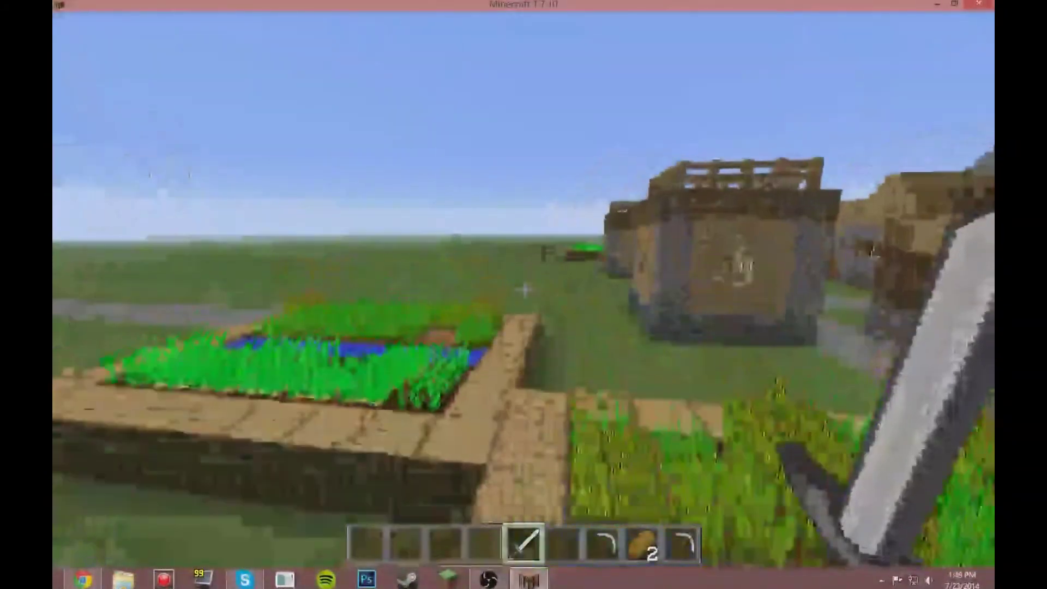
{"action": "key", "text": "w"}
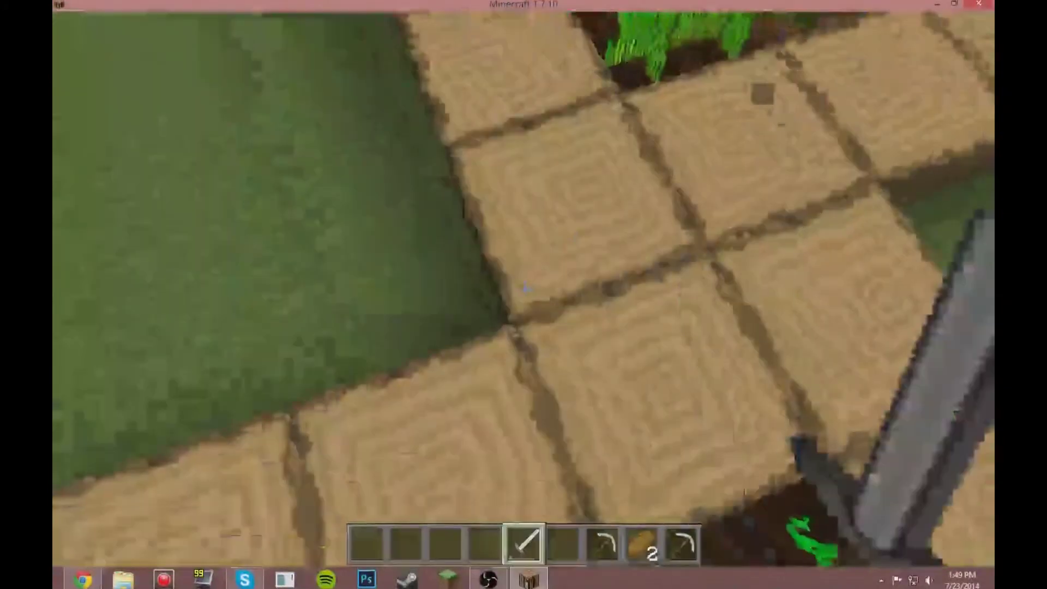
{"action": "scroll", "coordinate": [524, 288], "scroll_direction": "down", "scroll_amount": 1}
{"action": "left_click", "coordinate": [523, 288]}
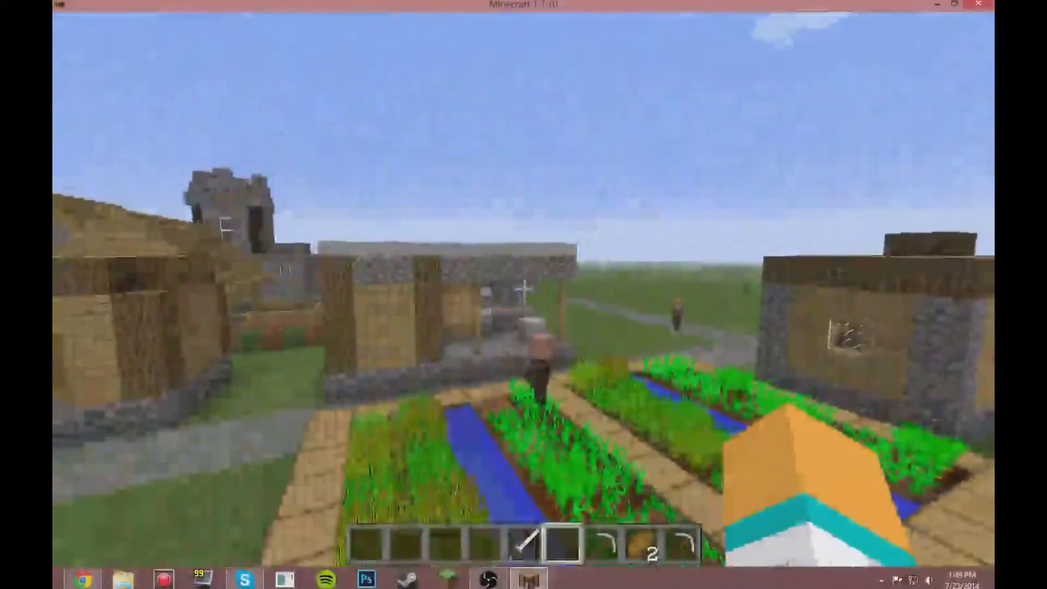
{"action": "key", "text": "F5"}
{"action": "key", "text": "F5"}
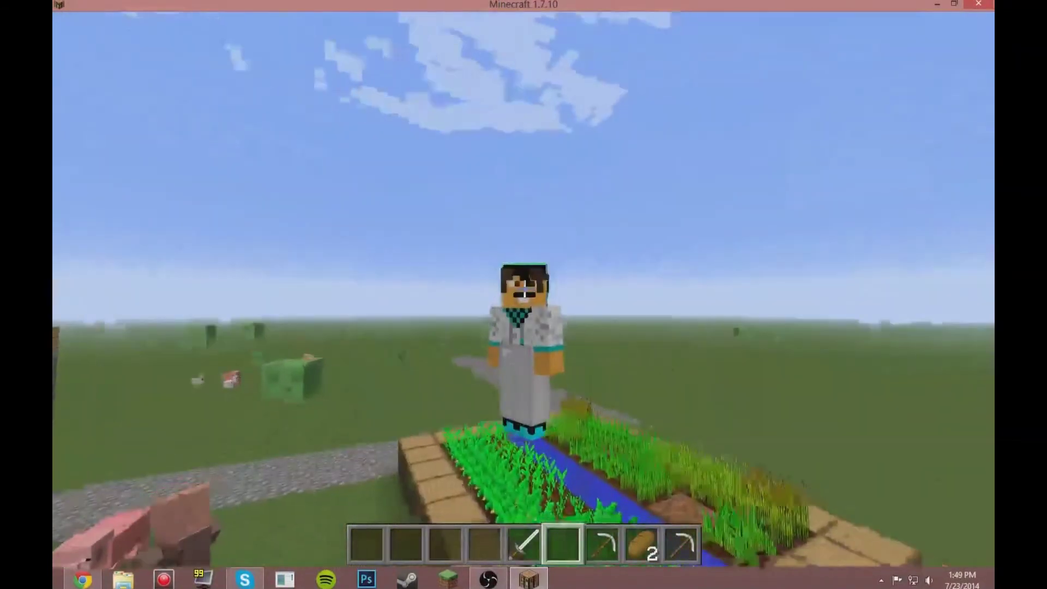
{"action": "key", "text": "e"}
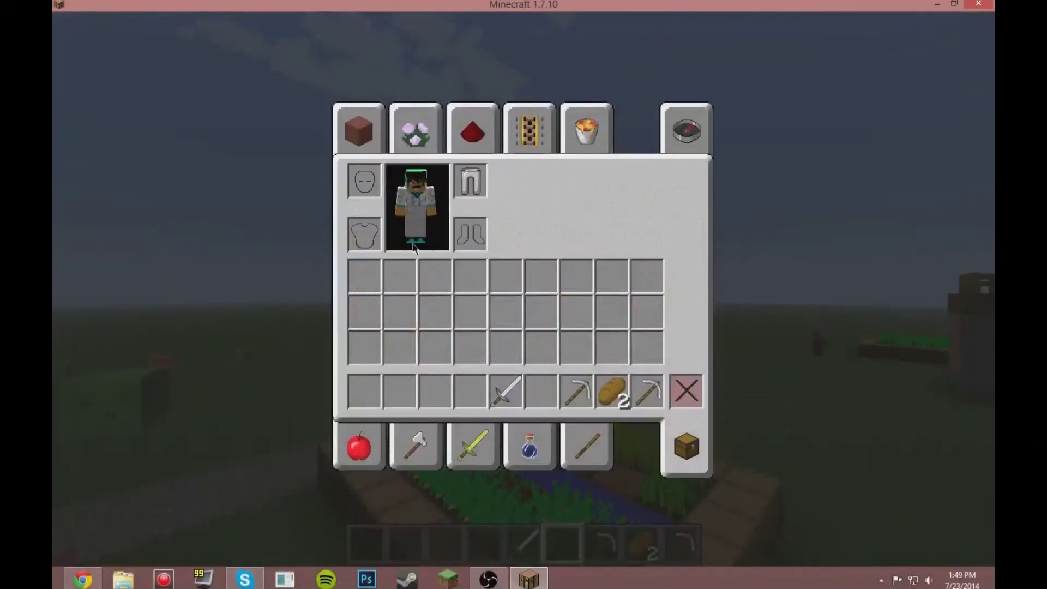
{"action": "key", "text": "e"}
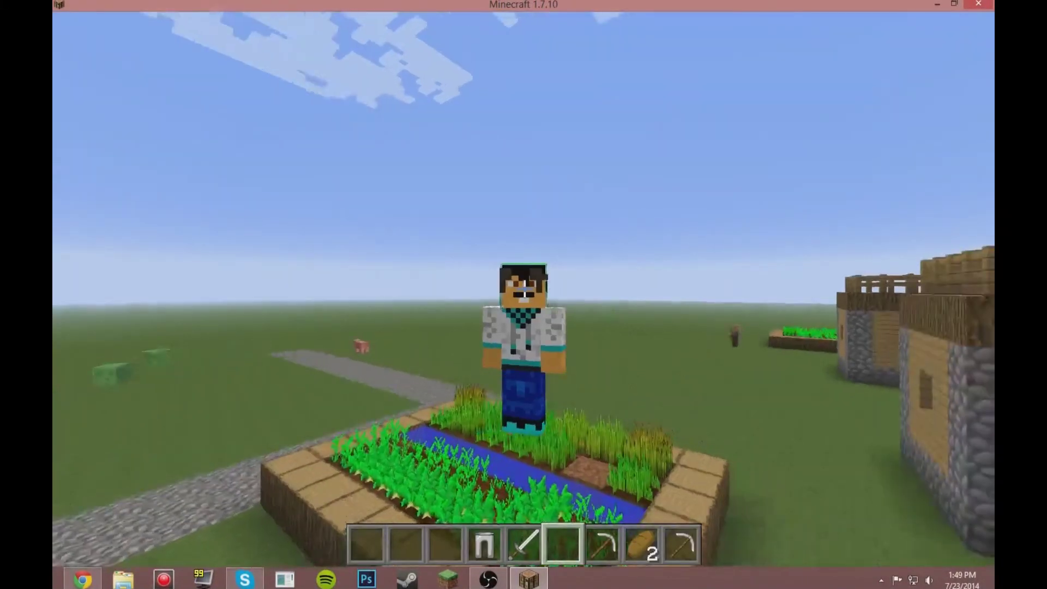